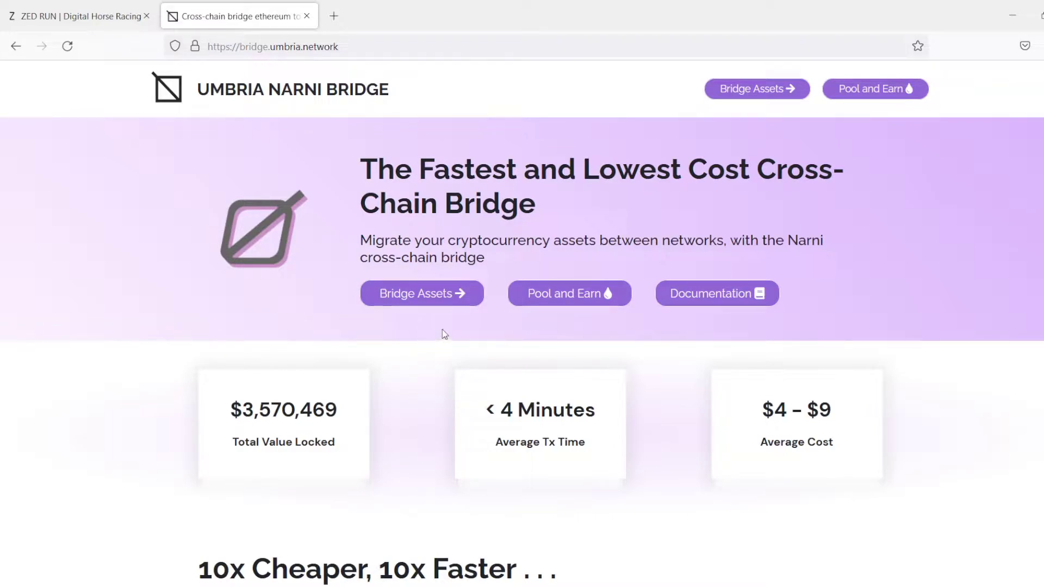
Open the Umbria documentation in a new tab and browse its section cards.
{"action": "scroll", "coordinate": [497, 337], "scroll_direction": "down", "scroll_amount": 7}
{"action": "scroll", "coordinate": [560, 349], "scroll_direction": "down", "scroll_amount": 6}
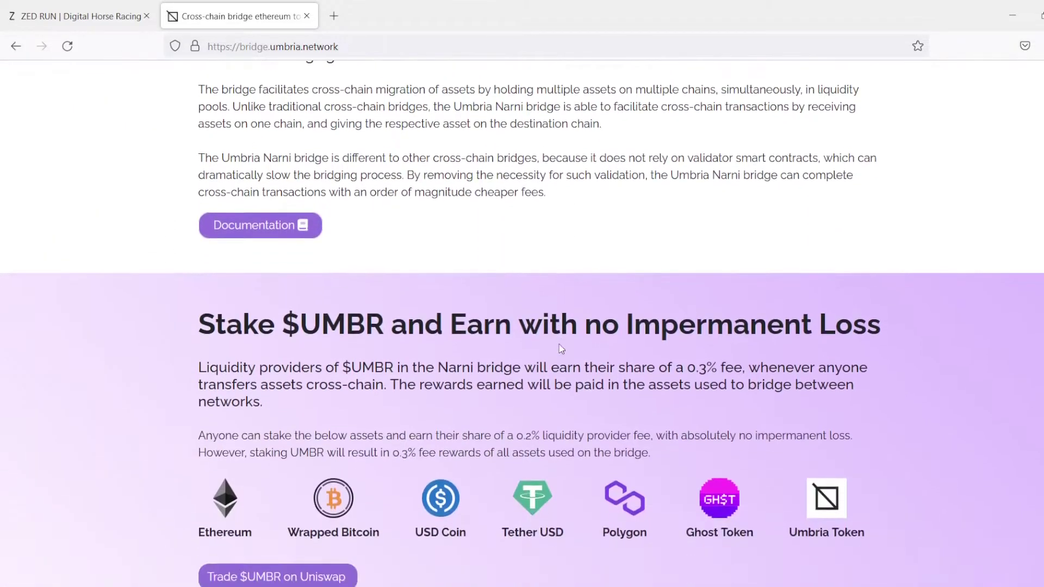
{"action": "scroll", "coordinate": [560, 349], "scroll_direction": "up", "scroll_amount": 6}
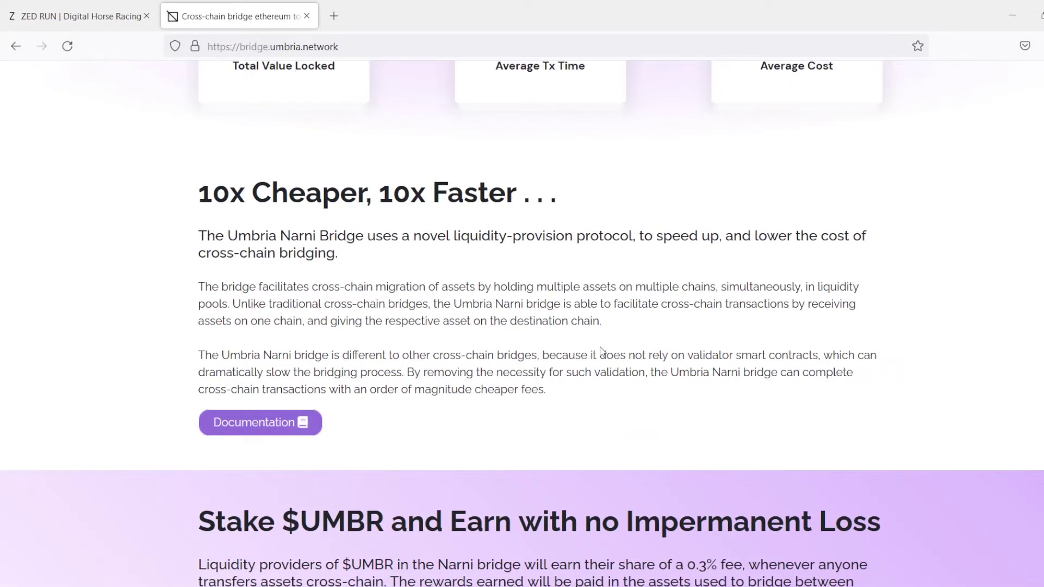
{"action": "scroll", "coordinate": [601, 351], "scroll_direction": "up", "scroll_amount": 7}
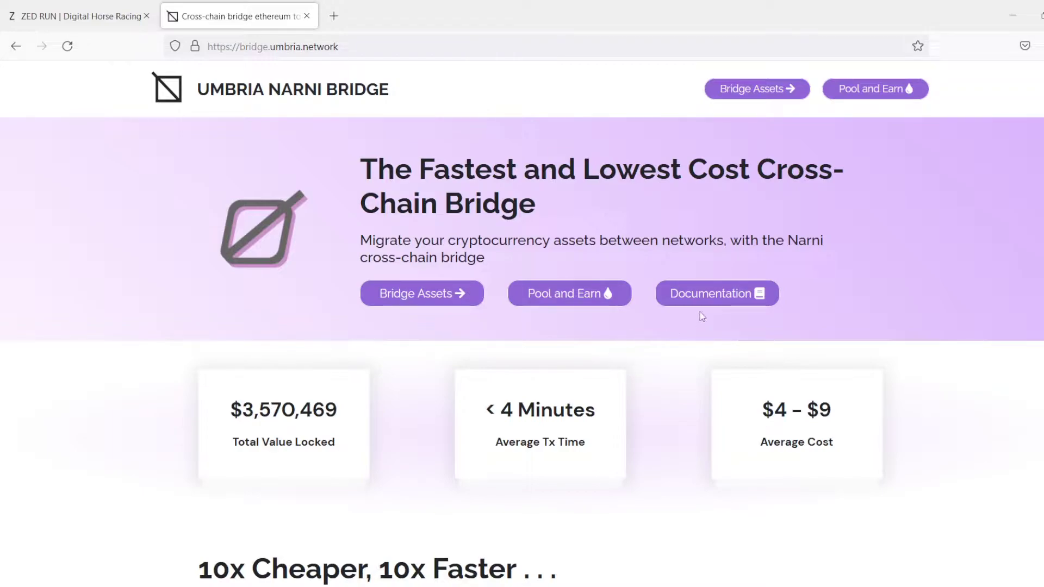
{"action": "left_click", "coordinate": [714, 296]}
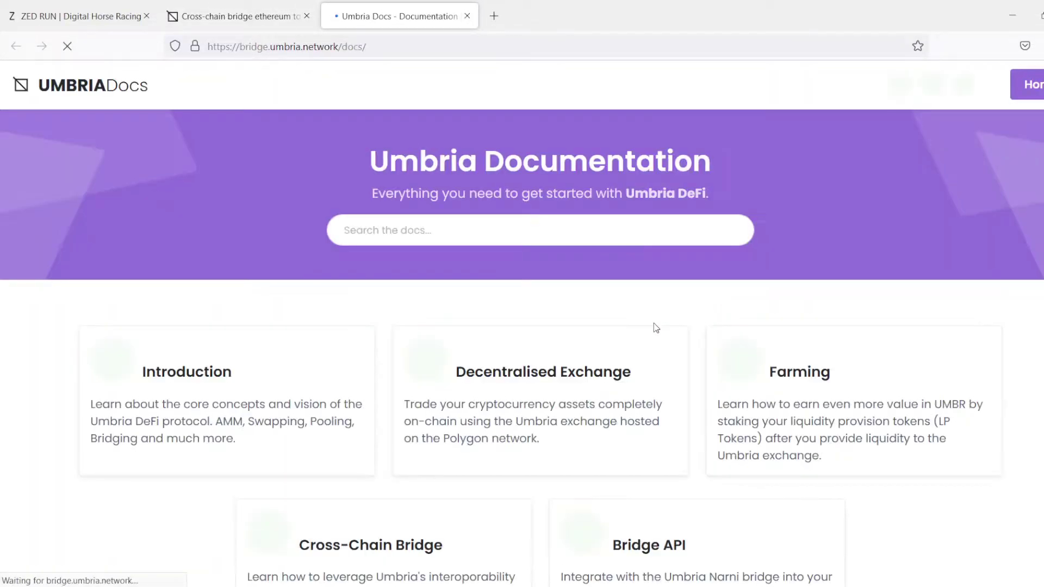
{"action": "scroll", "coordinate": [300, 291], "scroll_direction": "down", "scroll_amount": 3}
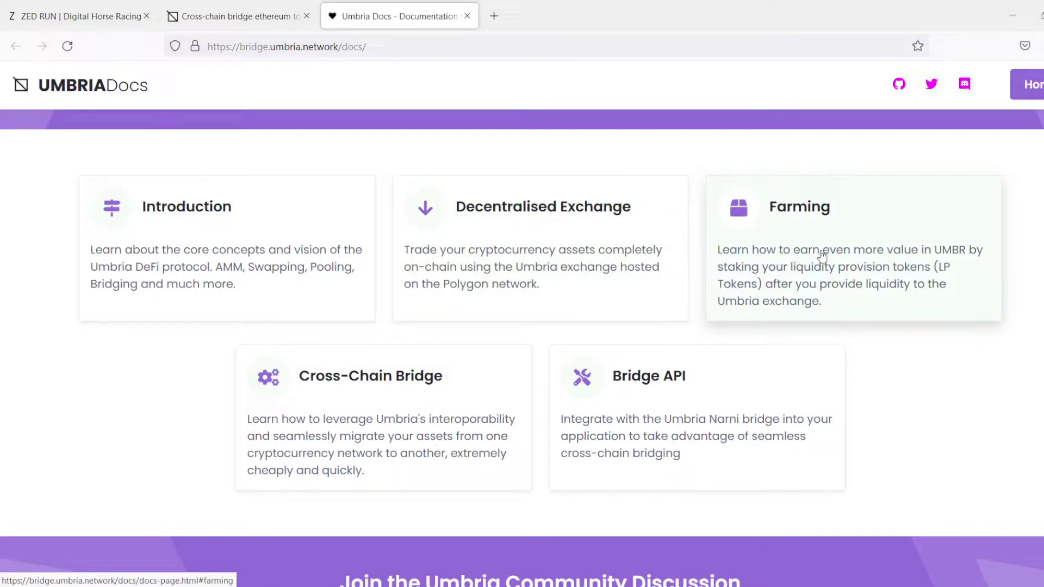
{"action": "scroll", "coordinate": [276, 354], "scroll_direction": "up", "scroll_amount": 1}
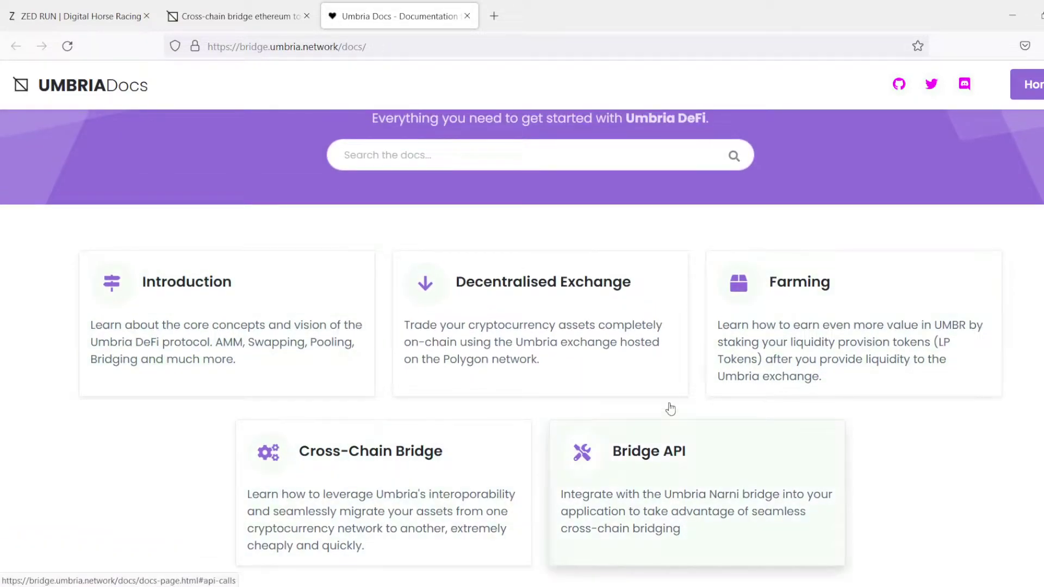
{"action": "scroll", "coordinate": [939, 467], "scroll_direction": "up", "scroll_amount": 1}
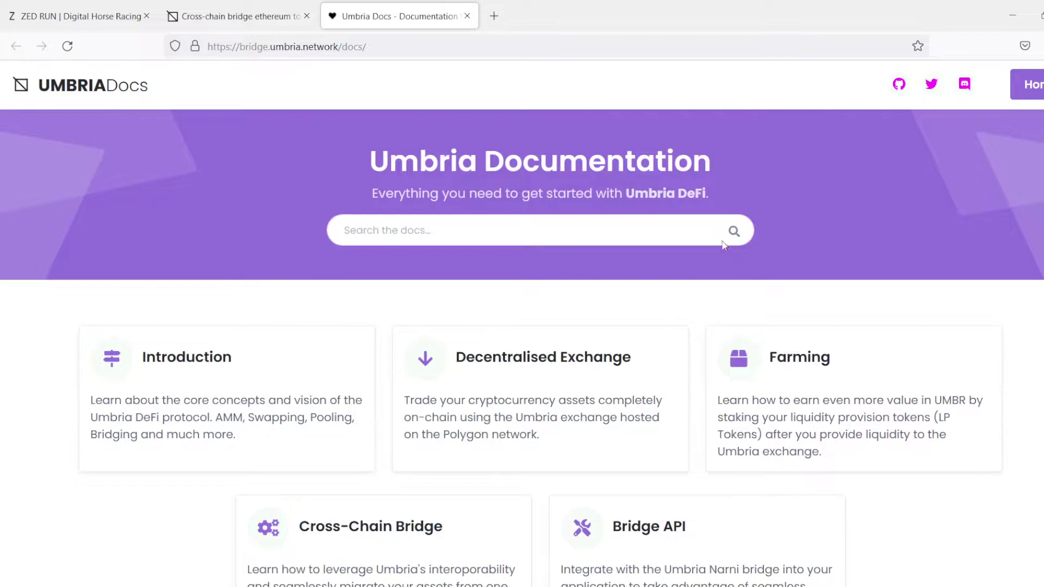
Open the Narni staking pool page, accept its terms, and review the pool APYs.
{"action": "left_click", "coordinate": [227, 16]}
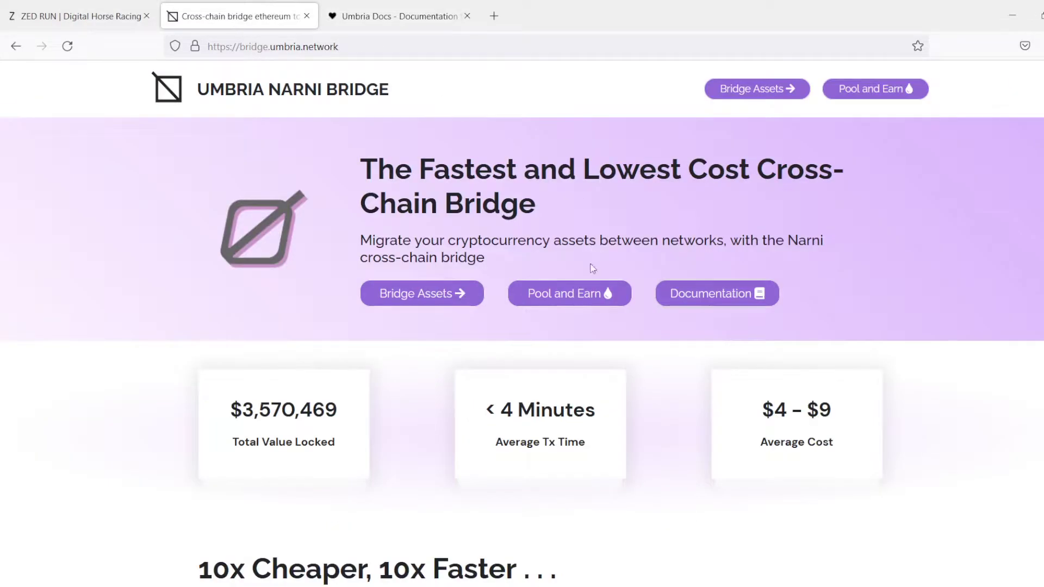
{"action": "left_click", "coordinate": [581, 297]}
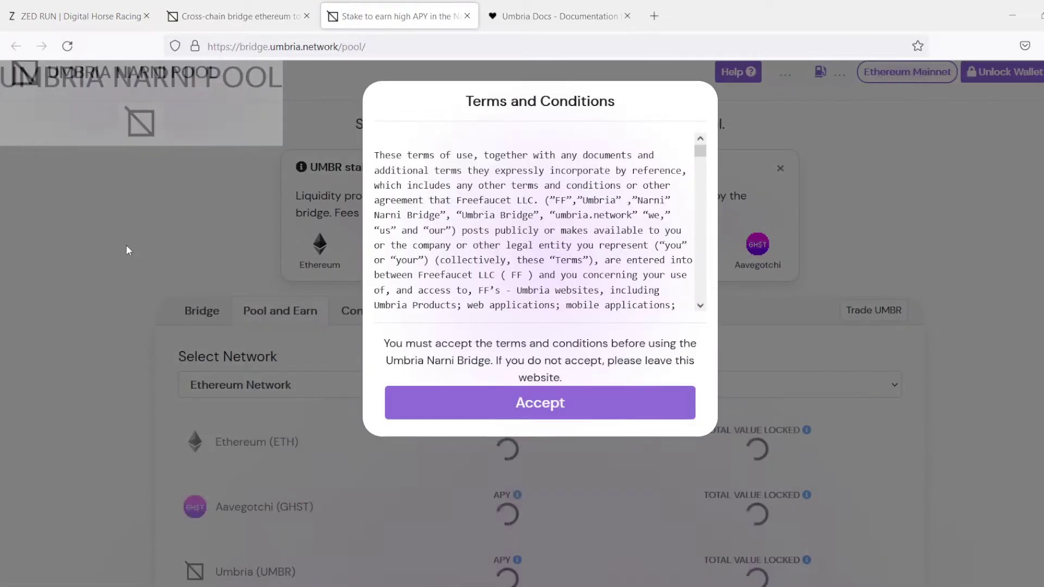
{"action": "left_click", "coordinate": [613, 409]}
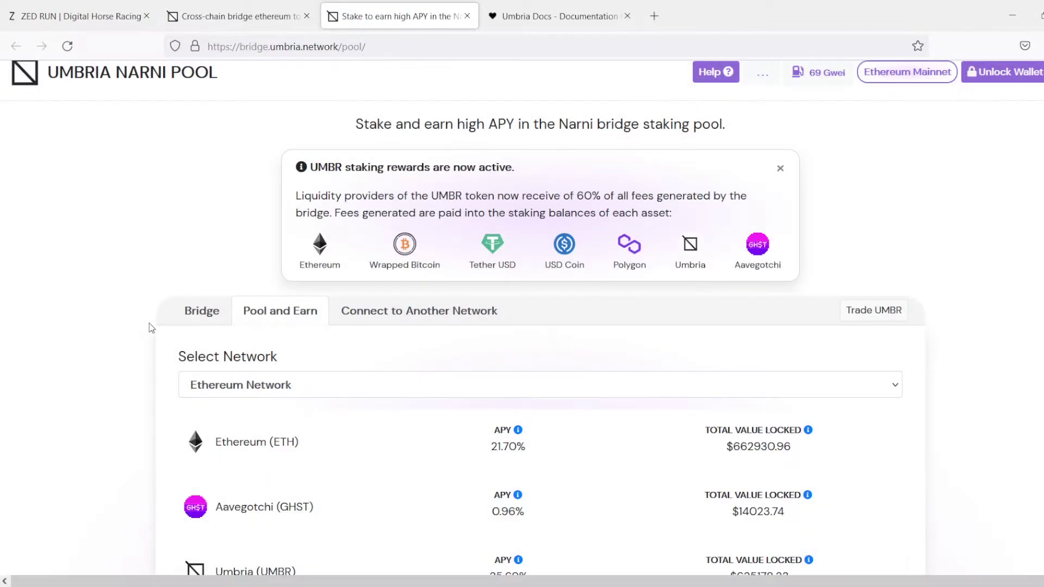
{"action": "scroll", "coordinate": [121, 316], "scroll_direction": "down", "scroll_amount": 3}
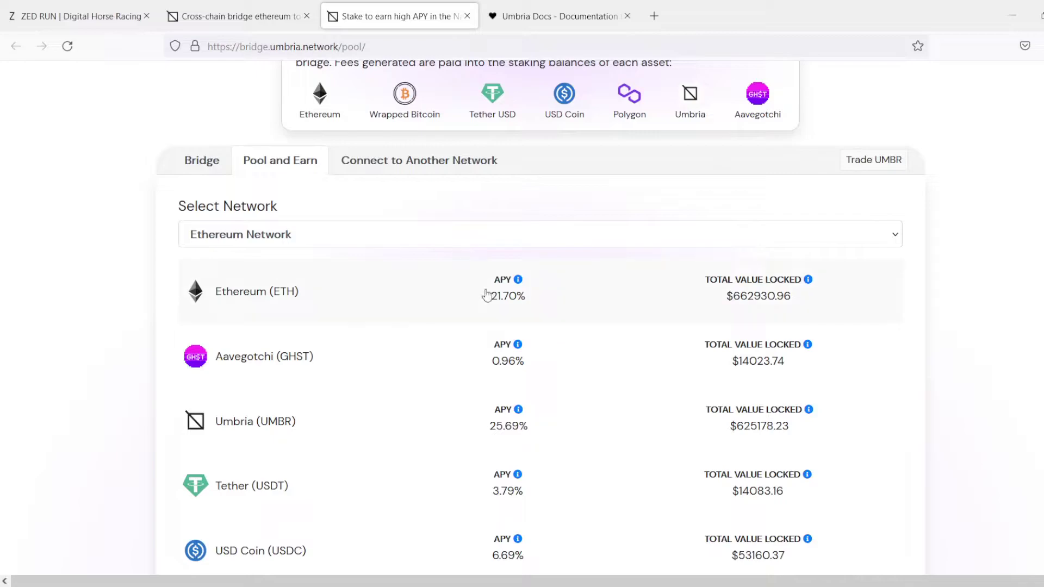
{"action": "scroll", "coordinate": [427, 345], "scroll_direction": "down", "scroll_amount": 3}
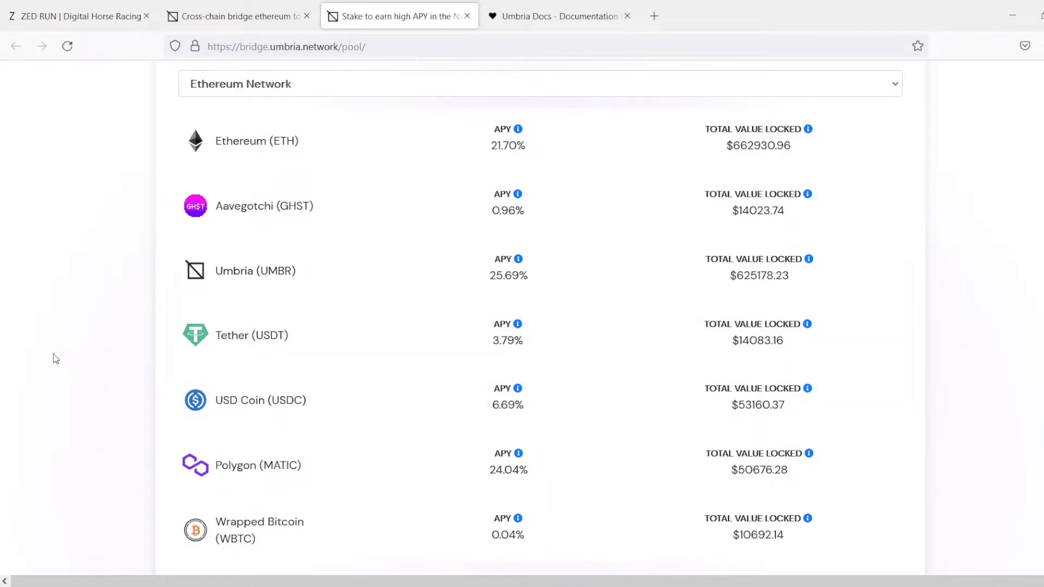
{"action": "scroll", "coordinate": [55, 359], "scroll_direction": "up", "scroll_amount": 2}
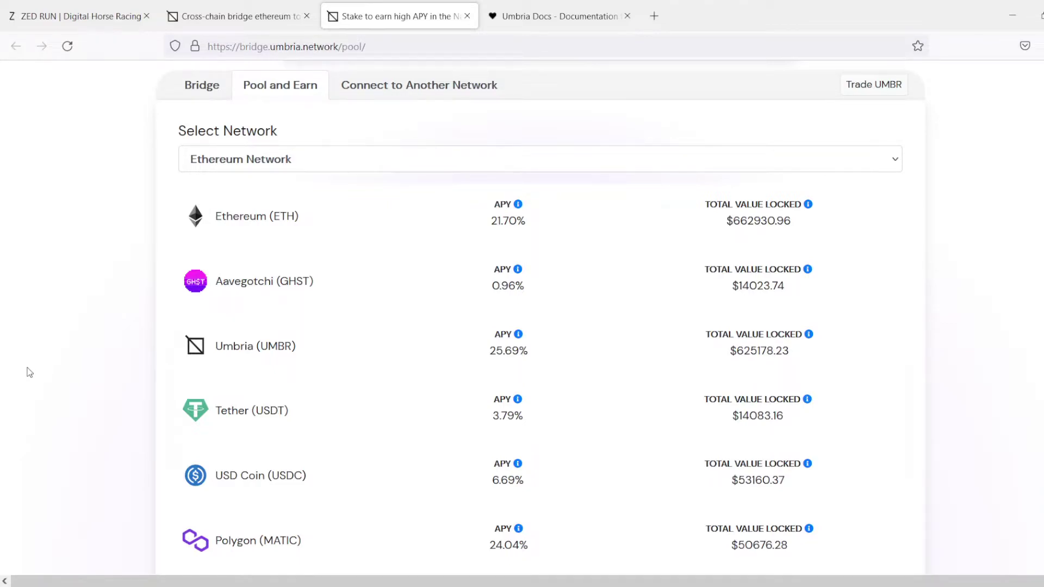
{"action": "scroll", "coordinate": [30, 370], "scroll_direction": "up", "scroll_amount": 4}
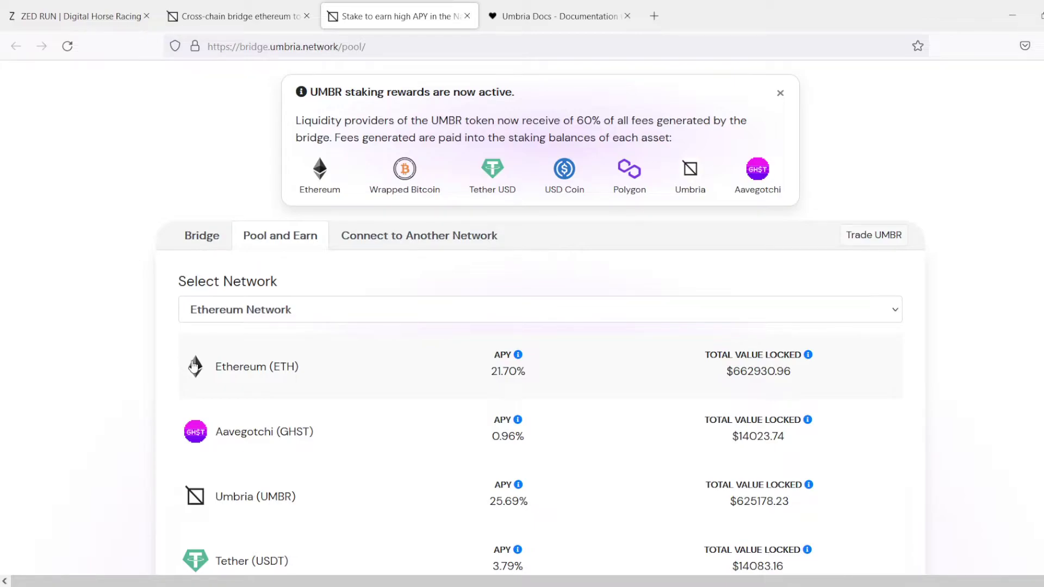
{"action": "scroll", "coordinate": [195, 366], "scroll_direction": "up", "scroll_amount": 2}
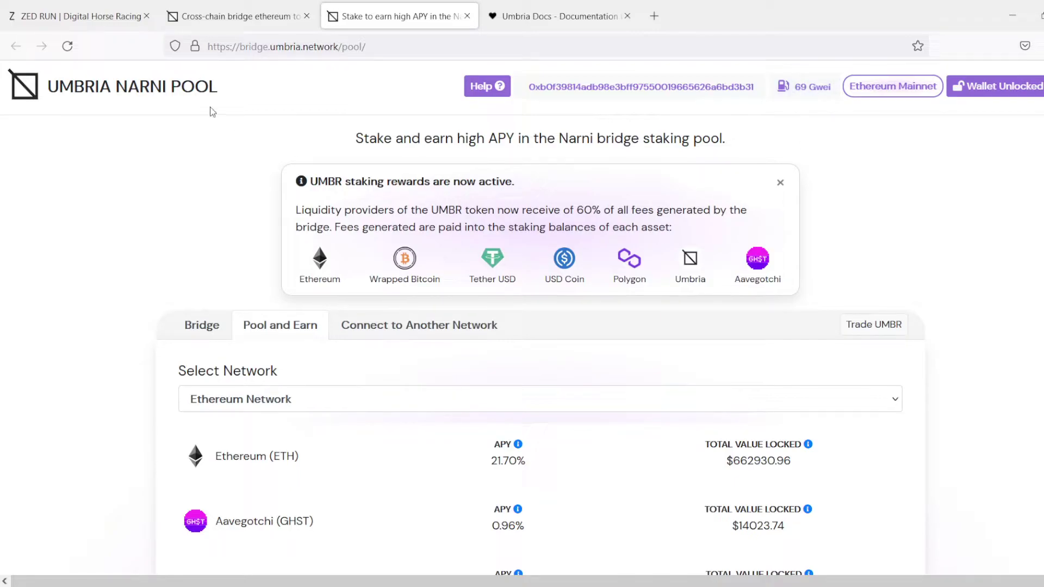
Open the ETH bridging form and fill the amount with the full ETH balance.
{"action": "left_click", "coordinate": [253, 17]}
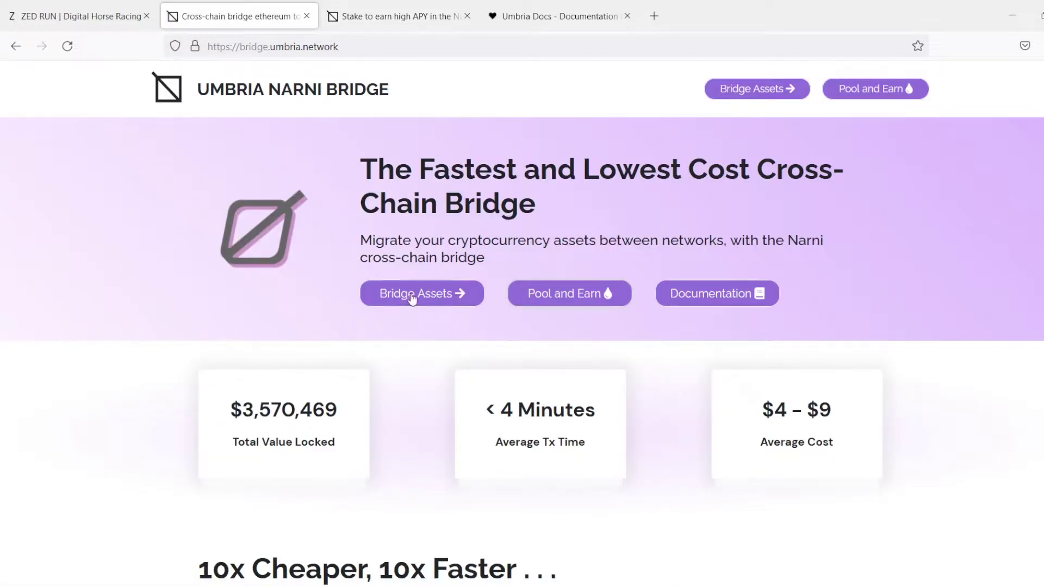
{"action": "left_click", "coordinate": [411, 294]}
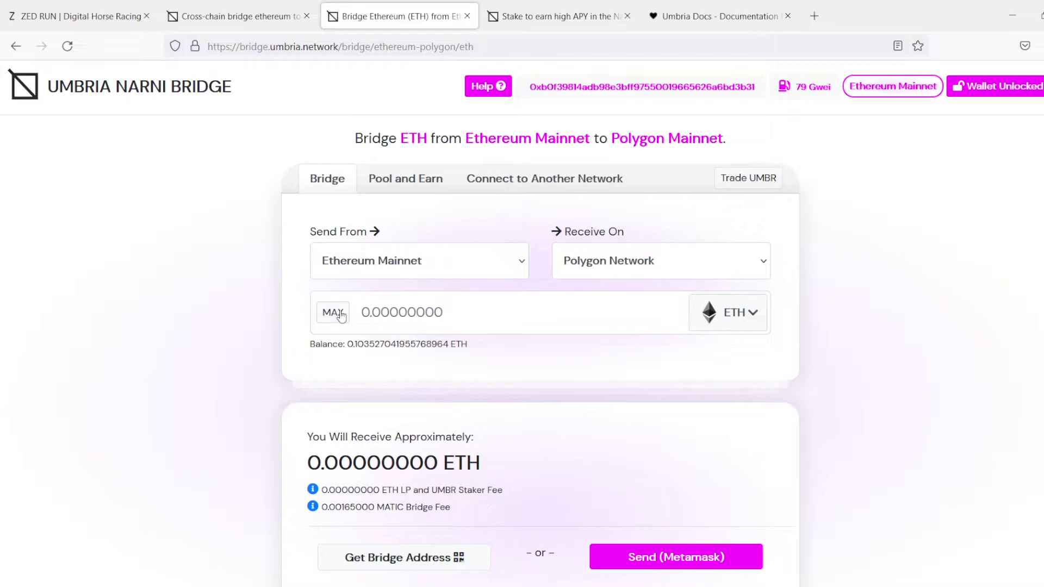
{"action": "left_click", "coordinate": [321, 312]}
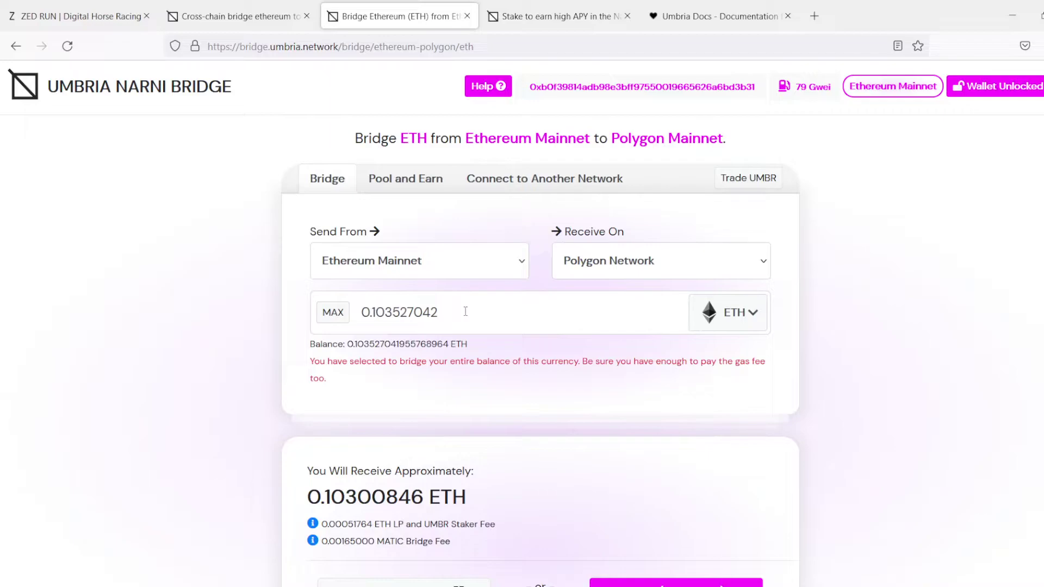
Correct the amount to 0.101527042 ETH and review the ~0.10101846 ETH receive estimate.
{"action": "left_click", "coordinate": [389, 315]}
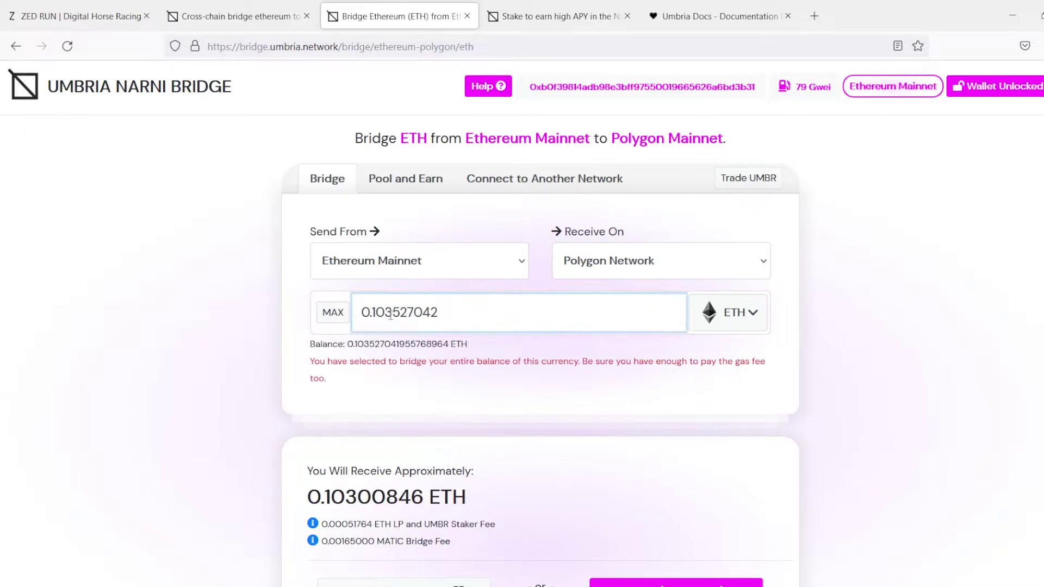
{"action": "key", "text": "Delete"}
{"action": "type", "text": "2"}
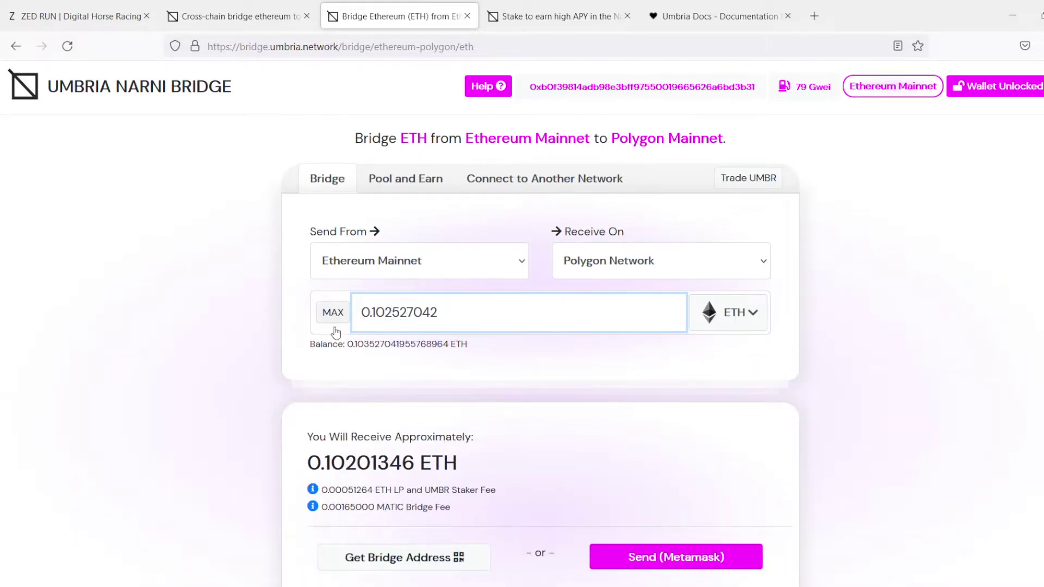
{"action": "left_click", "coordinate": [289, 361]}
{"action": "left_click", "coordinate": [392, 318]}
{"action": "key", "text": "BackSpace"}
{"action": "type", "text": "1"}
{"action": "left_click", "coordinate": [242, 323]}
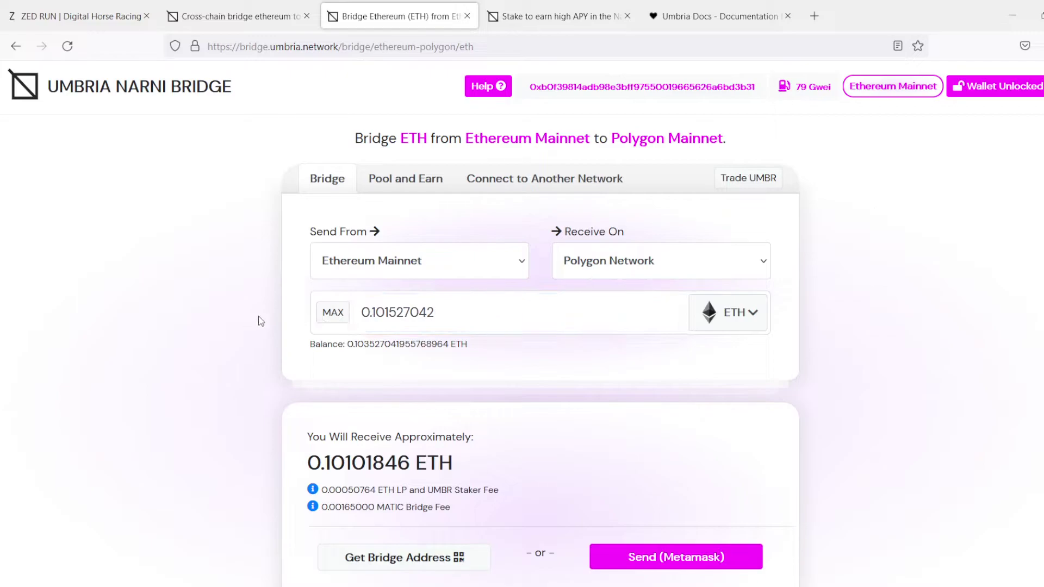
{"action": "scroll", "coordinate": [253, 316], "scroll_direction": "down", "scroll_amount": 3}
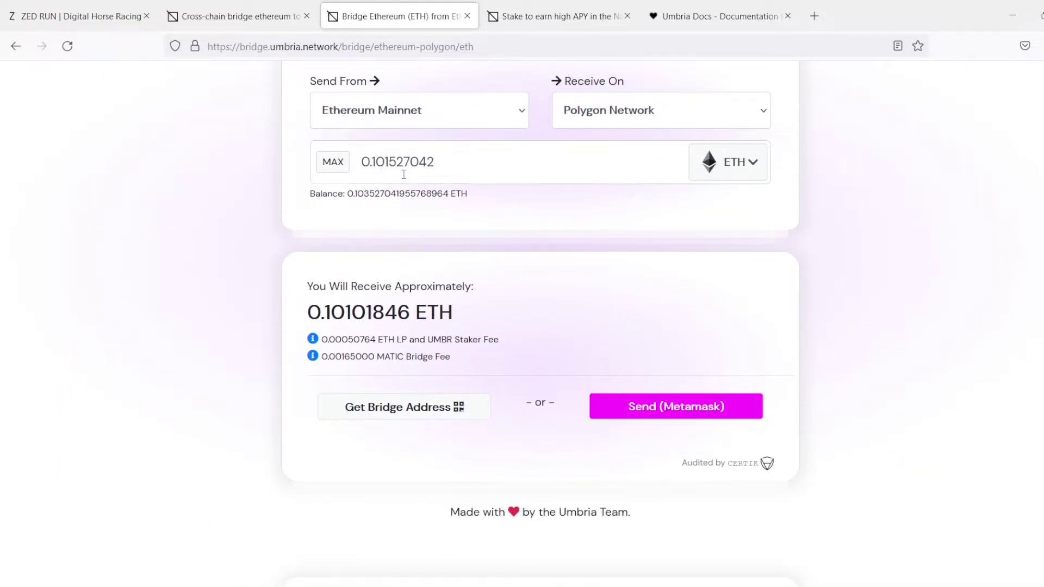
{"action": "scroll", "coordinate": [571, 324], "scroll_direction": "up", "scroll_amount": 3}
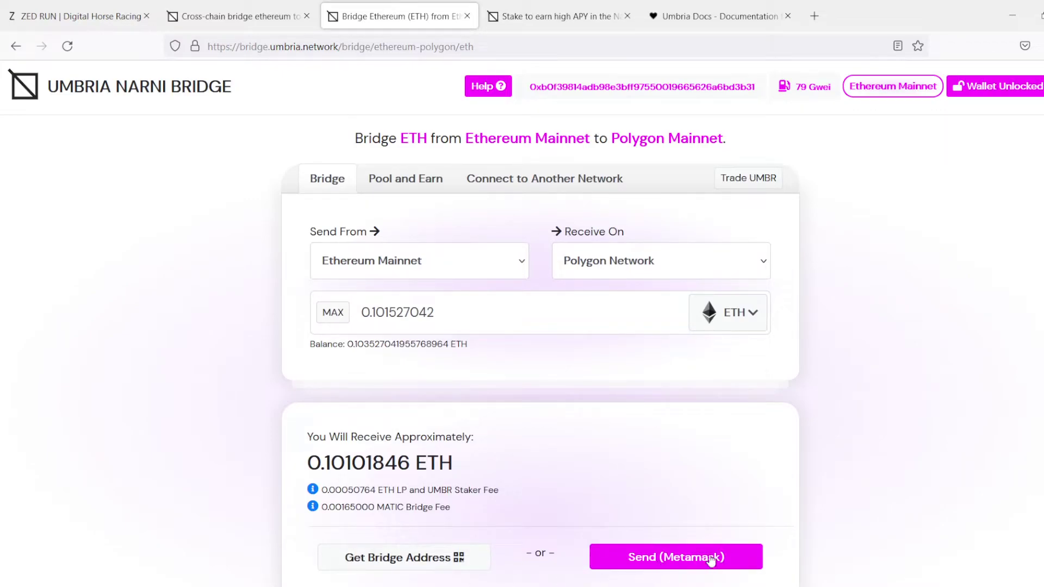
{"action": "scroll", "coordinate": [683, 531], "scroll_direction": "down", "scroll_amount": 2}
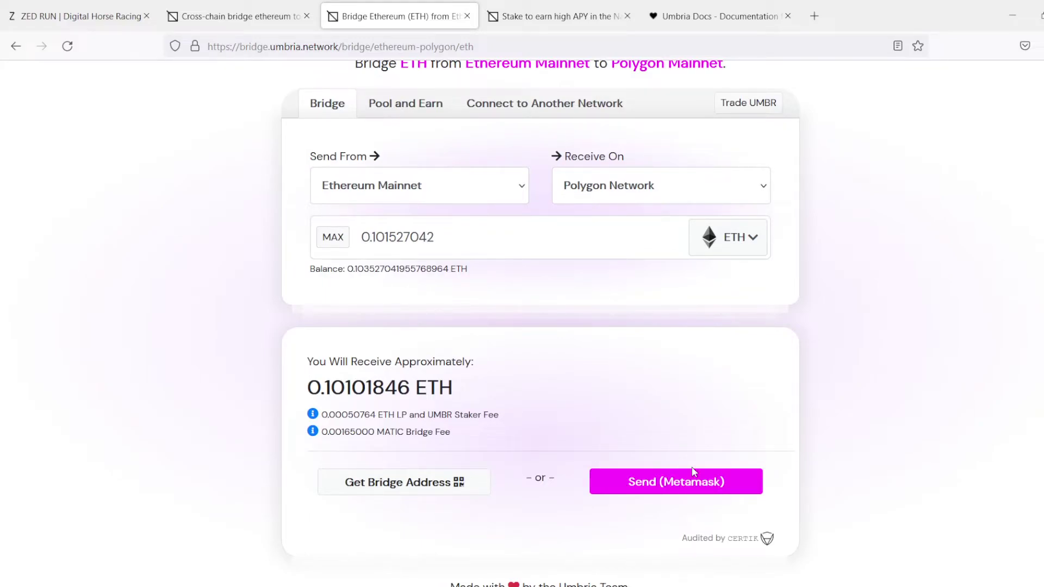
Confirm the asset stays ETH and the sending network stays Ethereum Mainnet.
{"action": "left_click", "coordinate": [729, 256]}
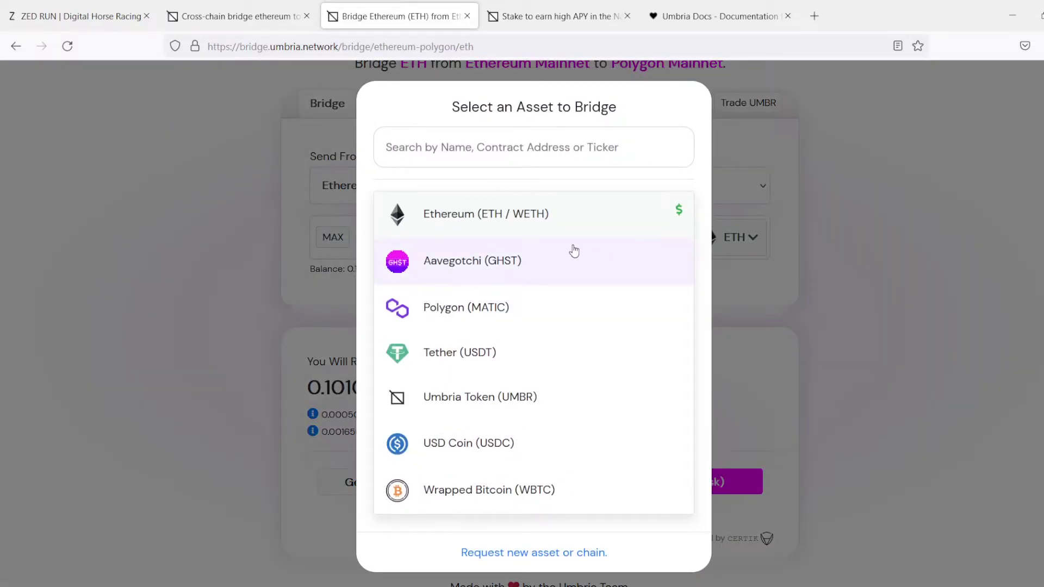
{"action": "left_click", "coordinate": [909, 301]}
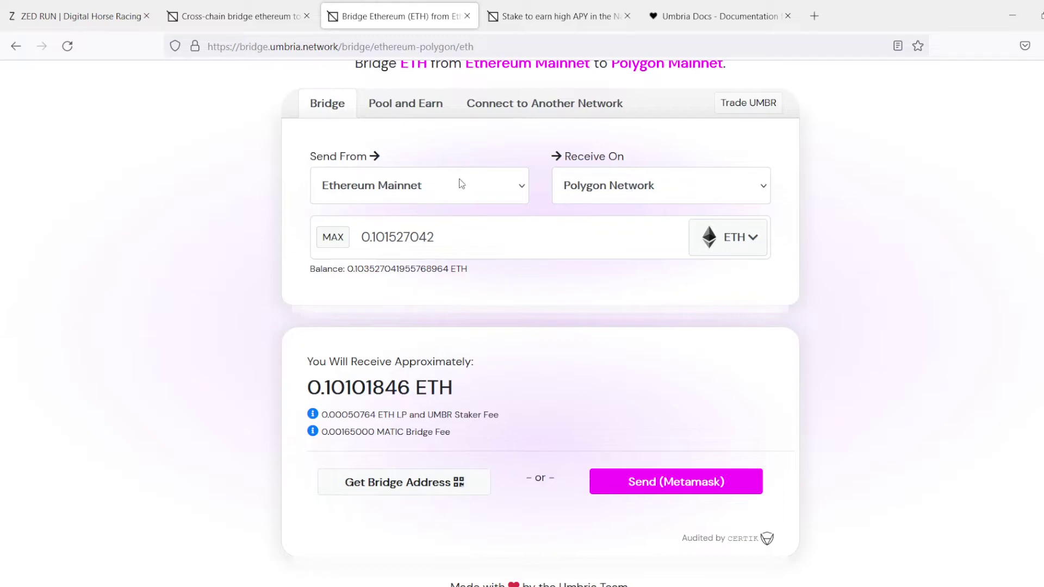
{"action": "left_click", "coordinate": [419, 186]}
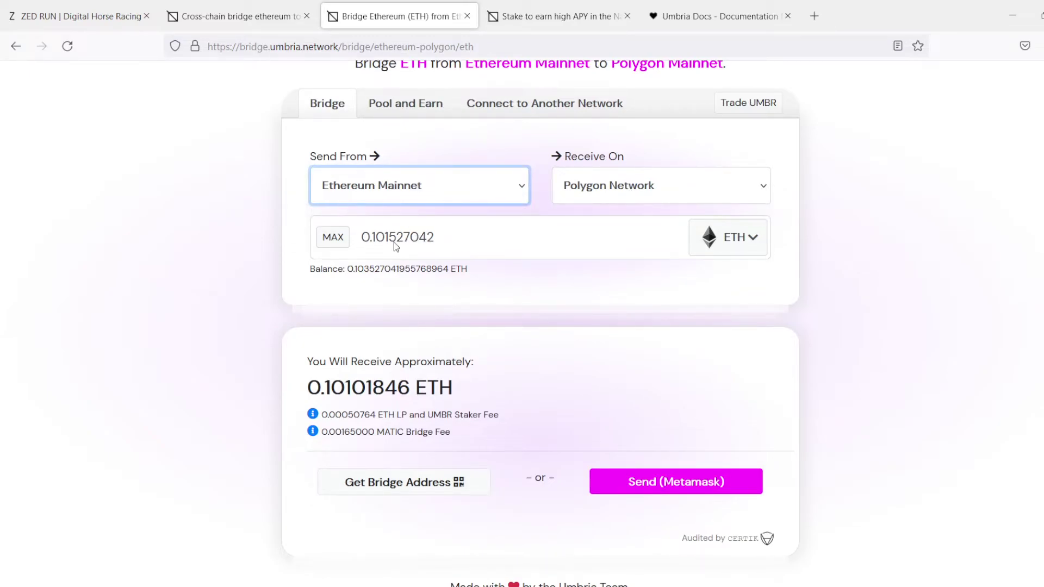
{"action": "left_click", "coordinate": [218, 155]}
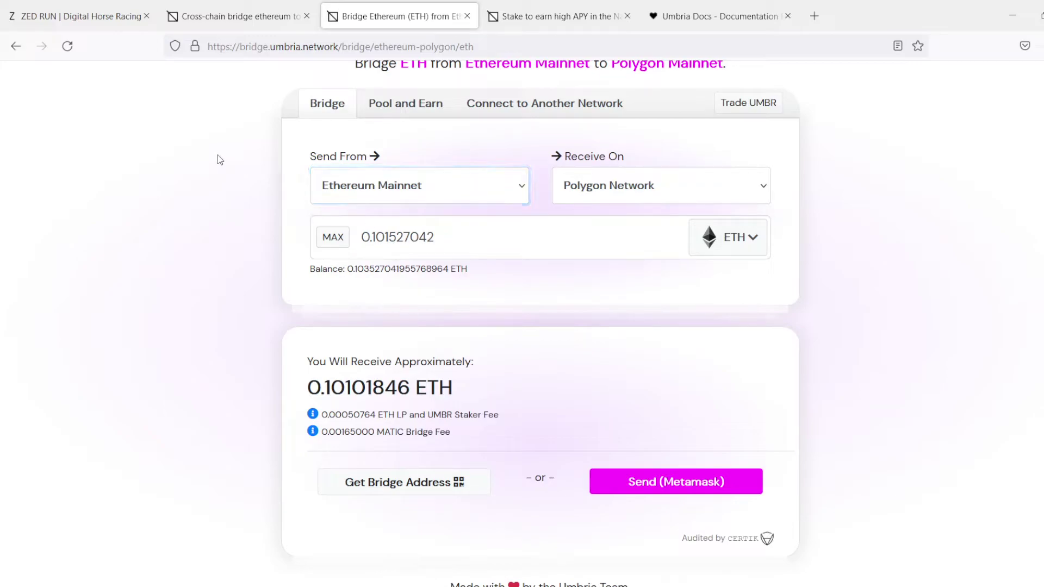
{"action": "scroll", "coordinate": [145, 163], "scroll_direction": "up", "scroll_amount": 2}
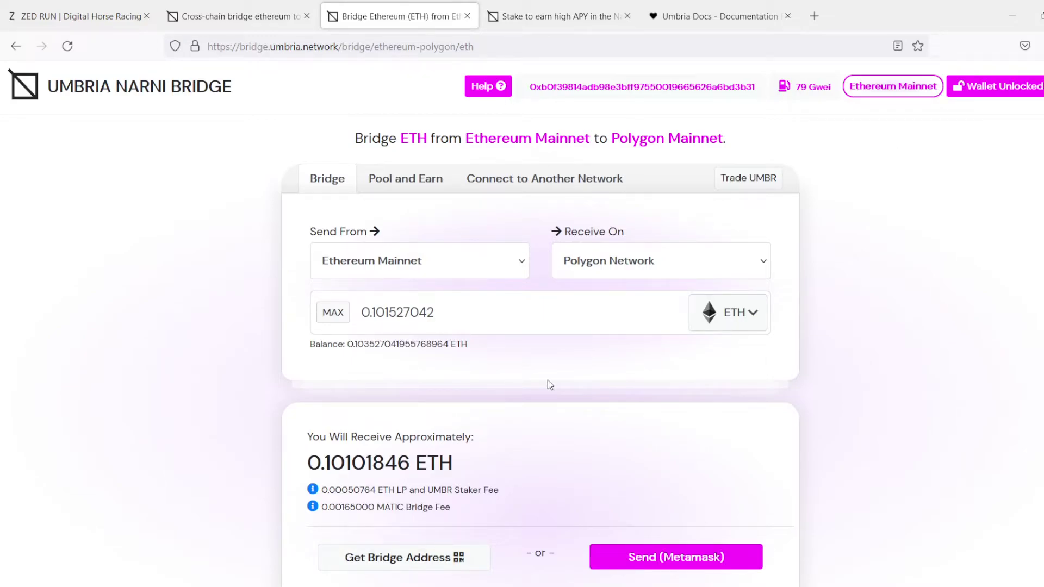
{"action": "scroll", "coordinate": [691, 395], "scroll_direction": "down", "scroll_amount": 3}
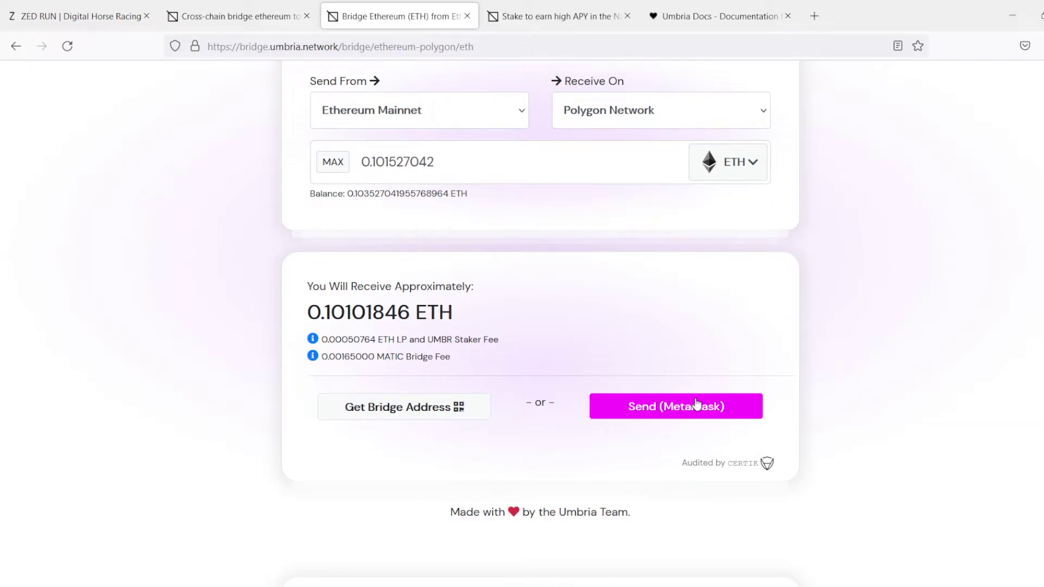
Review the confirmation summary and submit the 0.10152704 ETH transfer to Polygon.
{"action": "left_click", "coordinate": [695, 411]}
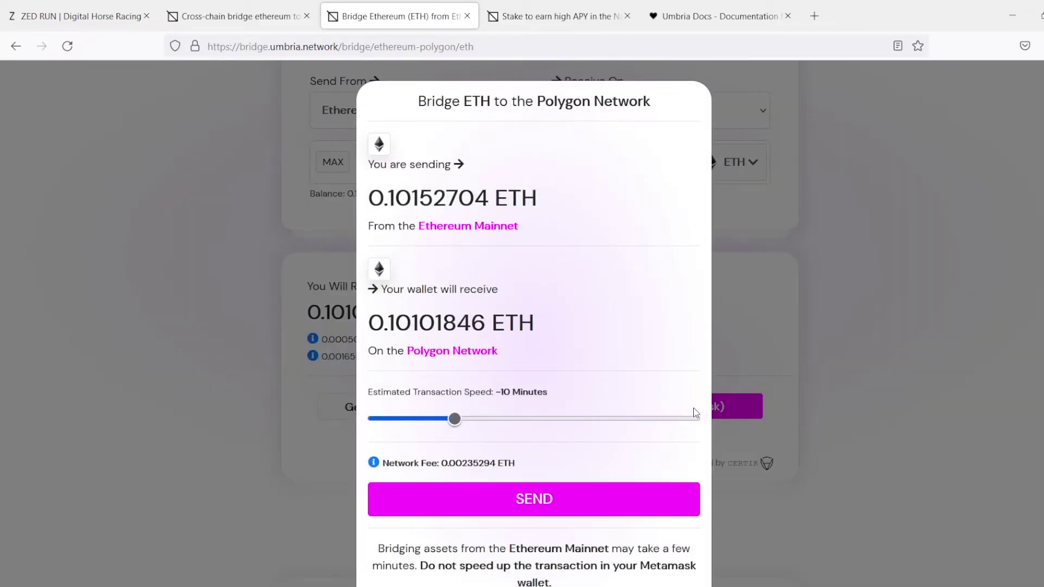
{"action": "scroll", "coordinate": [569, 338], "scroll_direction": "down", "scroll_amount": 1}
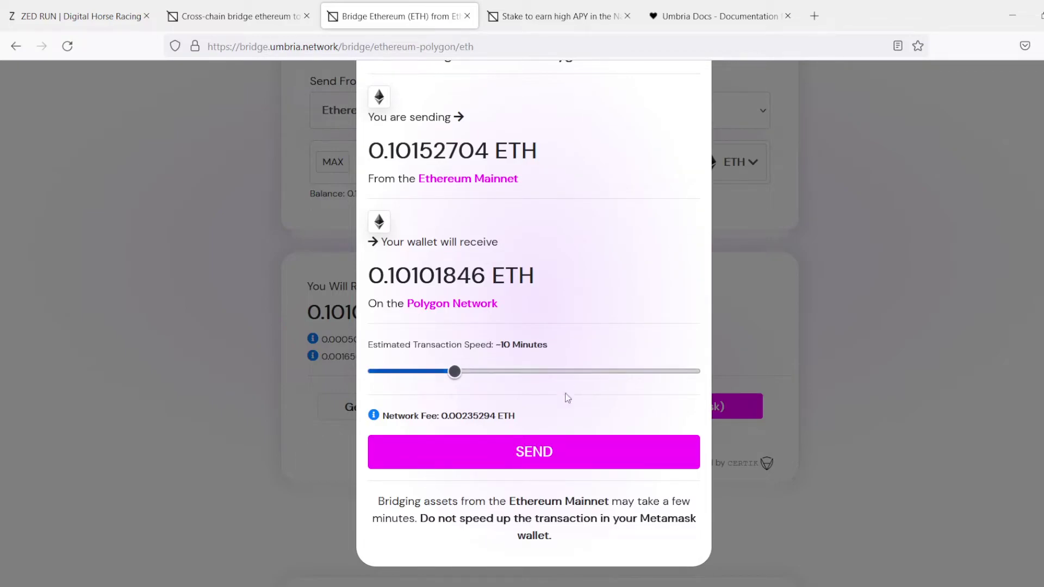
{"action": "left_click", "coordinate": [538, 456]}
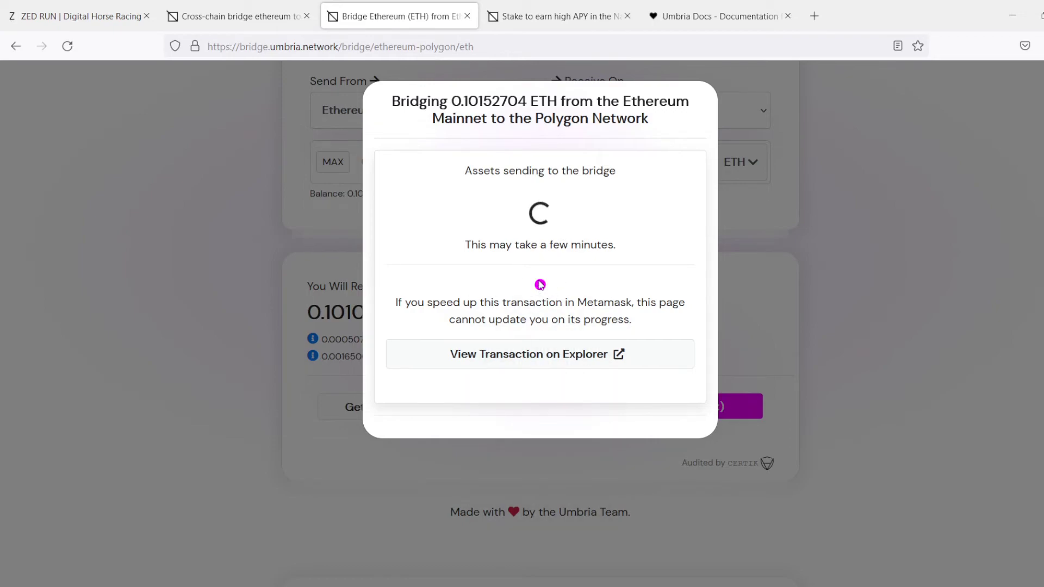
Wait for both bridging stages to show checkmarks, then close the progress dialog.
{"action": "mouse_move", "coordinate": [540, 285]}
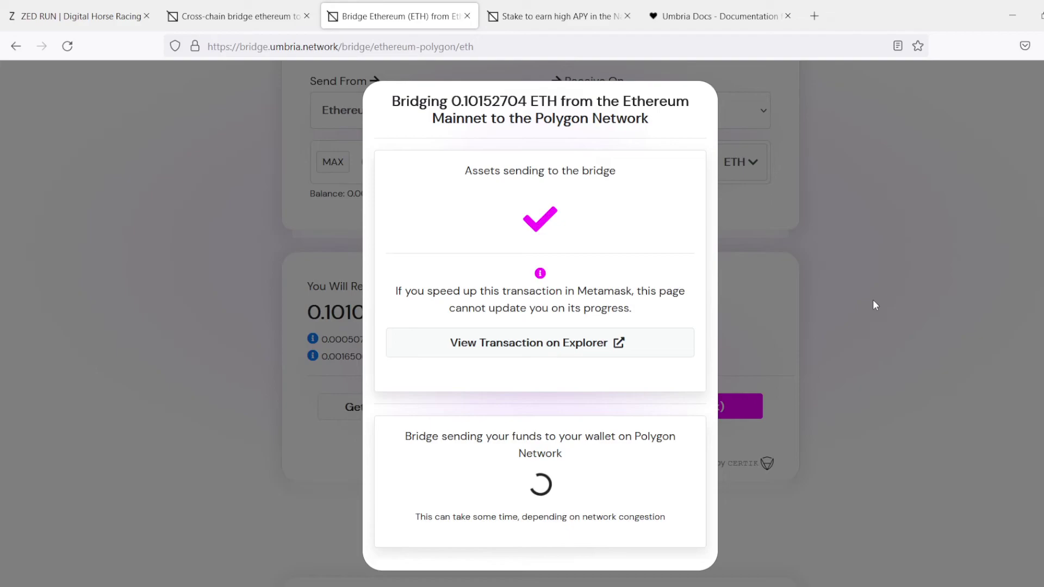
{"action": "scroll", "coordinate": [793, 266], "scroll_direction": "down", "scroll_amount": 1}
{"action": "scroll", "coordinate": [796, 259], "scroll_direction": "down", "scroll_amount": 2}
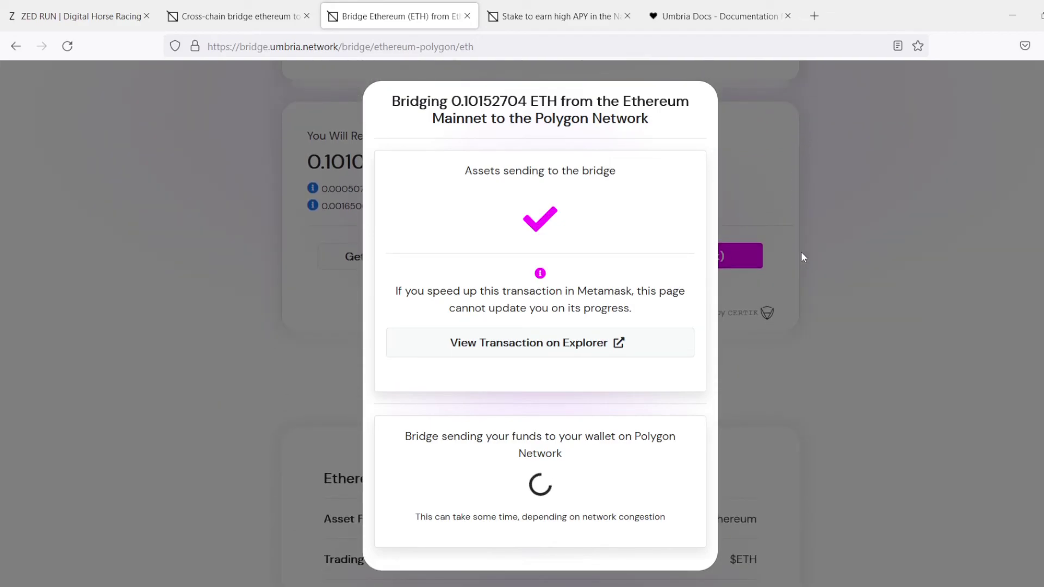
{"action": "scroll", "coordinate": [809, 258], "scroll_direction": "down", "scroll_amount": 3}
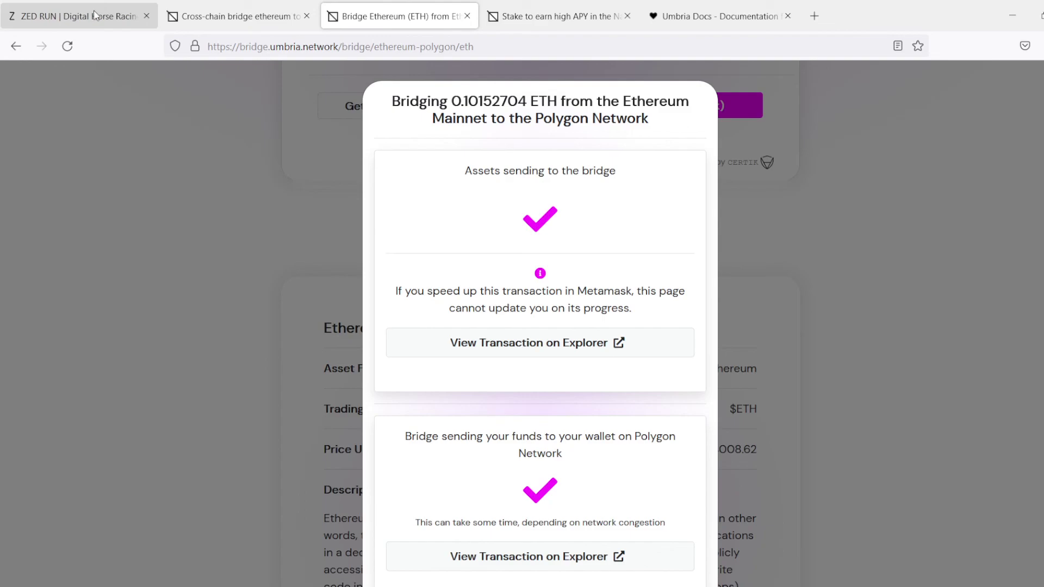
{"action": "left_click", "coordinate": [900, 296]}
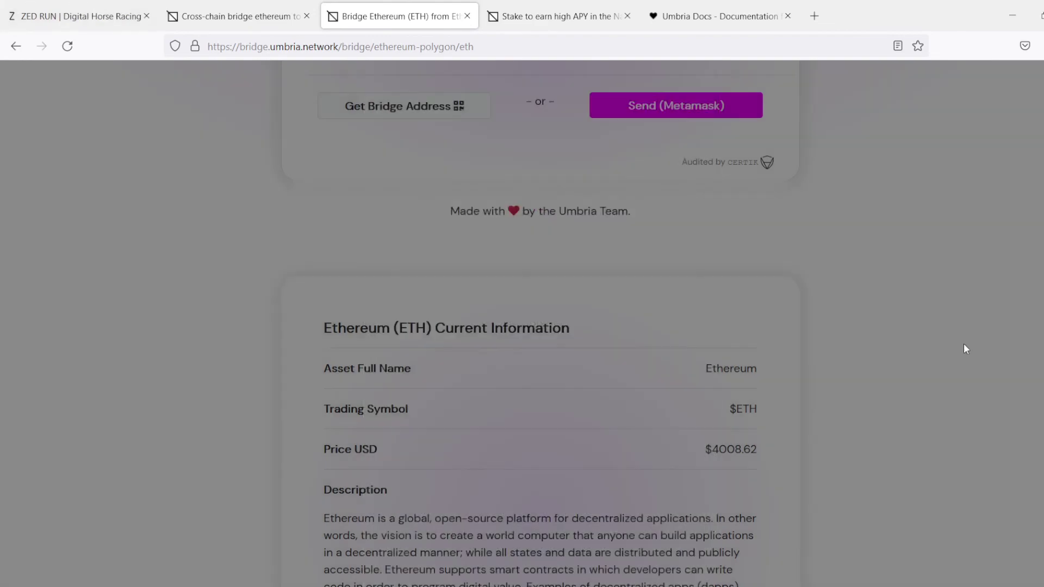
{"action": "scroll", "coordinate": [963, 344], "scroll_direction": "up", "scroll_amount": 8}
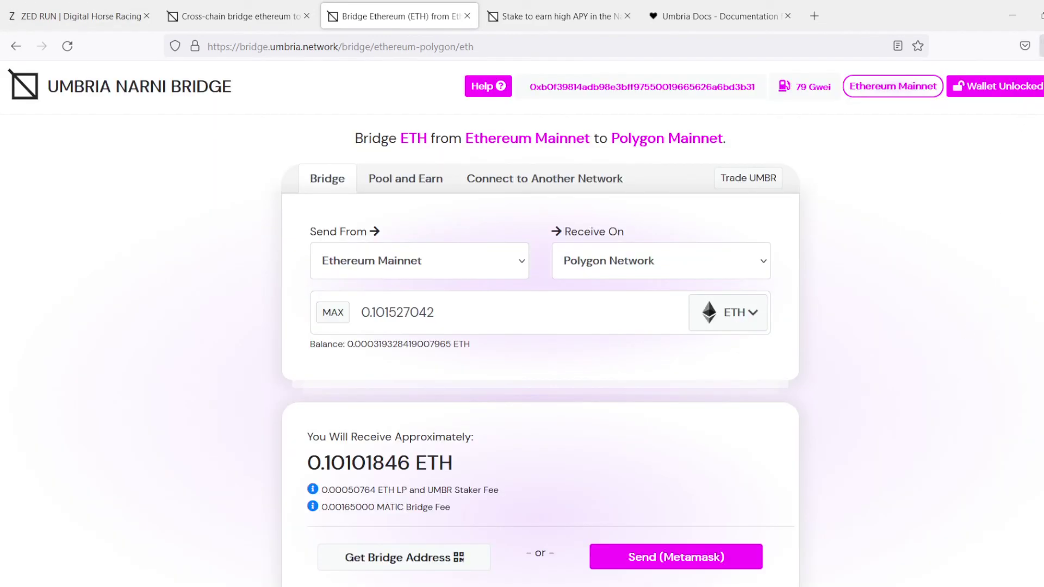
{"action": "scroll", "coordinate": [979, 321], "scroll_direction": "down", "scroll_amount": 4}
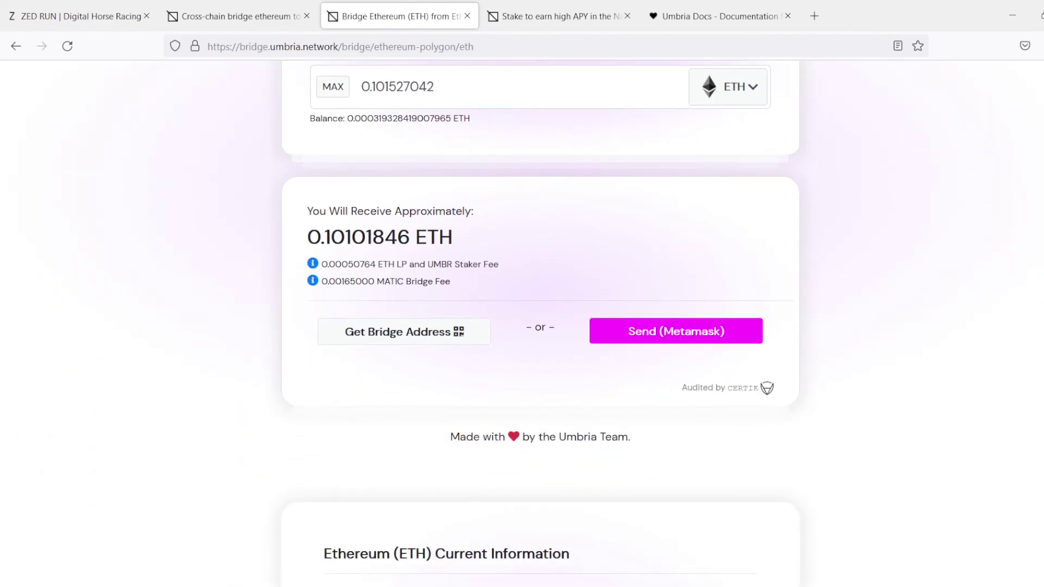